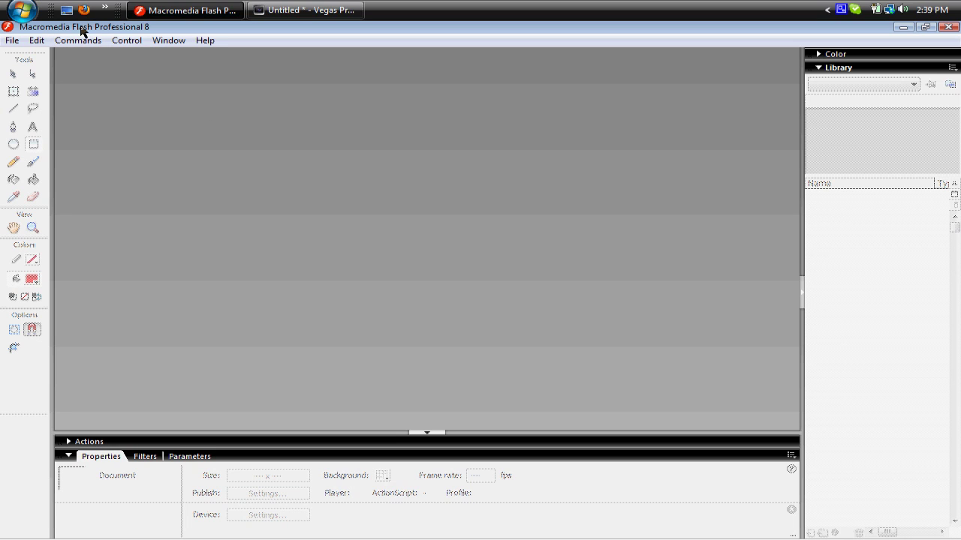
Step: Create a new blank Flash document
click(11, 39)
click(22, 55)
click(623, 412)
Step: Open the porch photo, showing all file types so the image is listed
click(12, 40)
click(40, 72)
click(650, 406)
click(593, 507)
drag(699, 239, 699, 280)
click(465, 276)
click(580, 425)
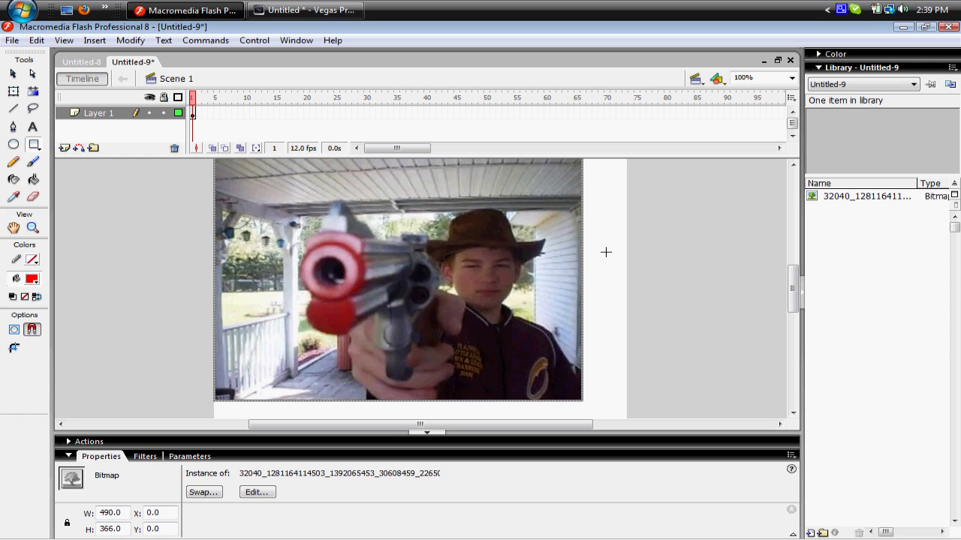
Step: Set Document Properties to Match Contents so the stage becomes 490 × 366
right_click(605, 252)
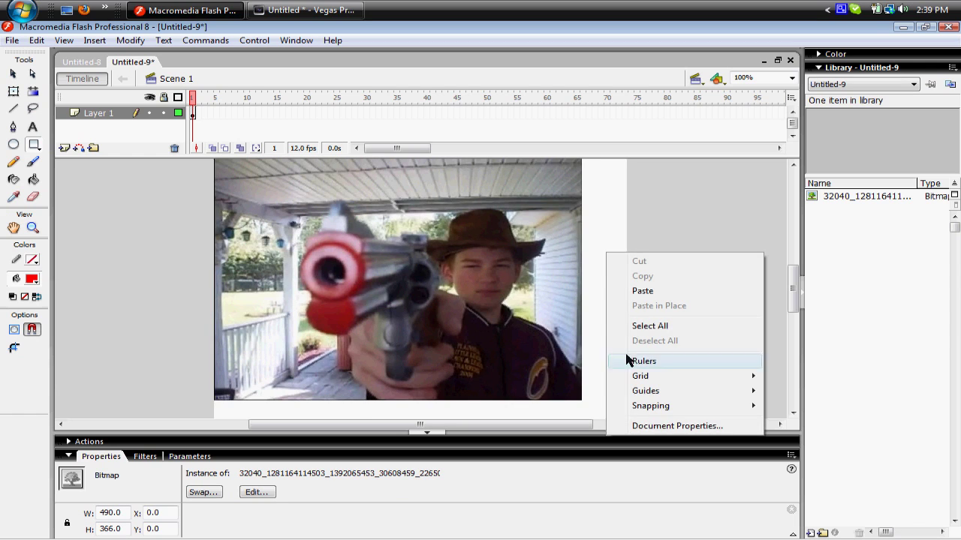
click(645, 426)
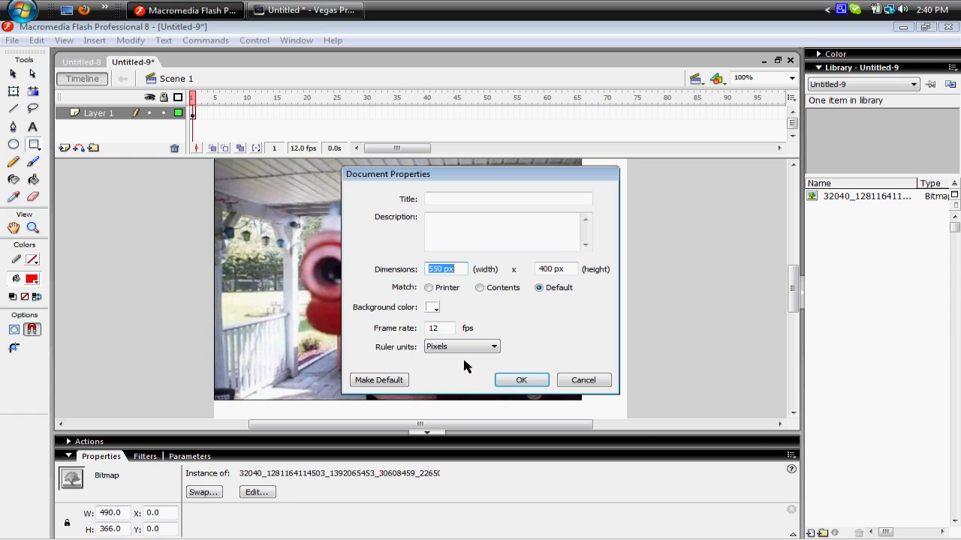
click(481, 291)
click(518, 379)
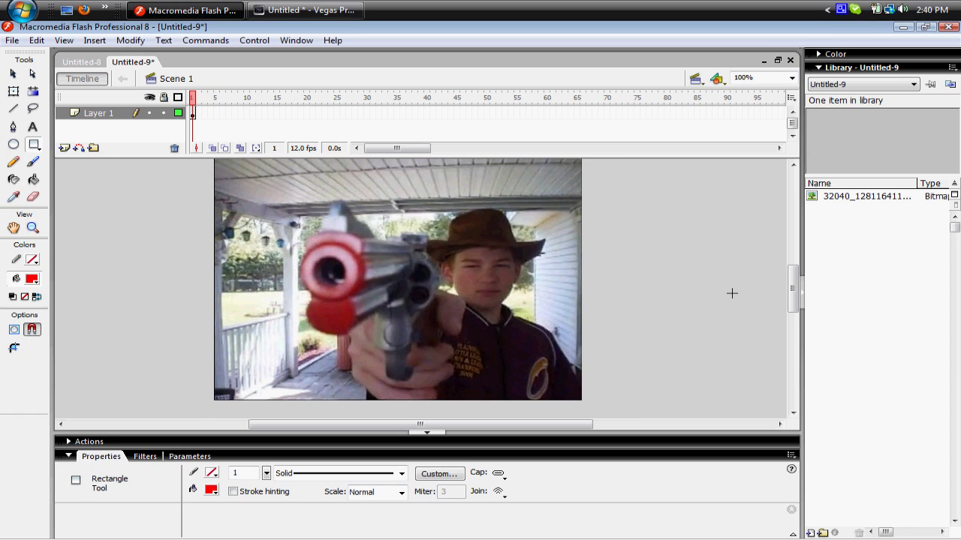
Step: Add Layer 2 and draw a red rectangle covering the whole photo
drag(793, 294, 792, 287)
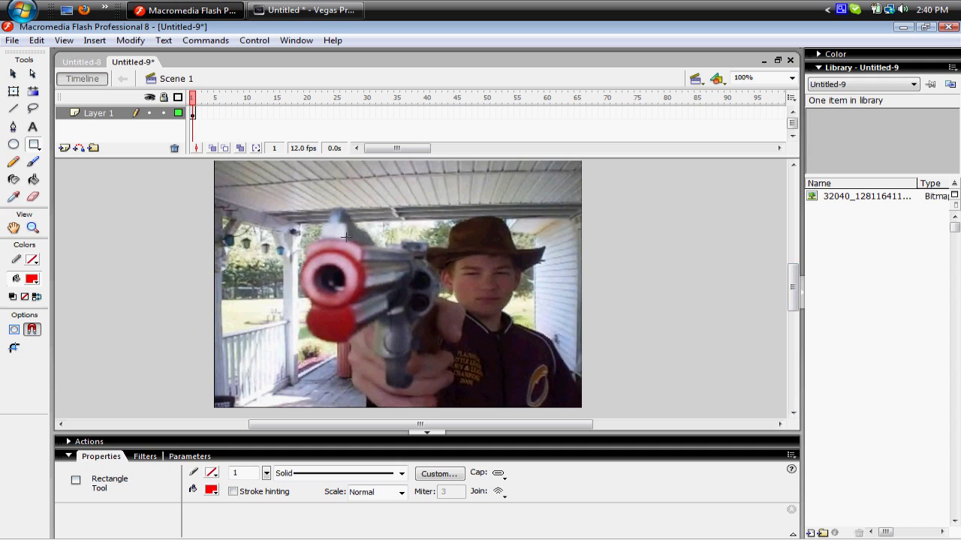
click(64, 149)
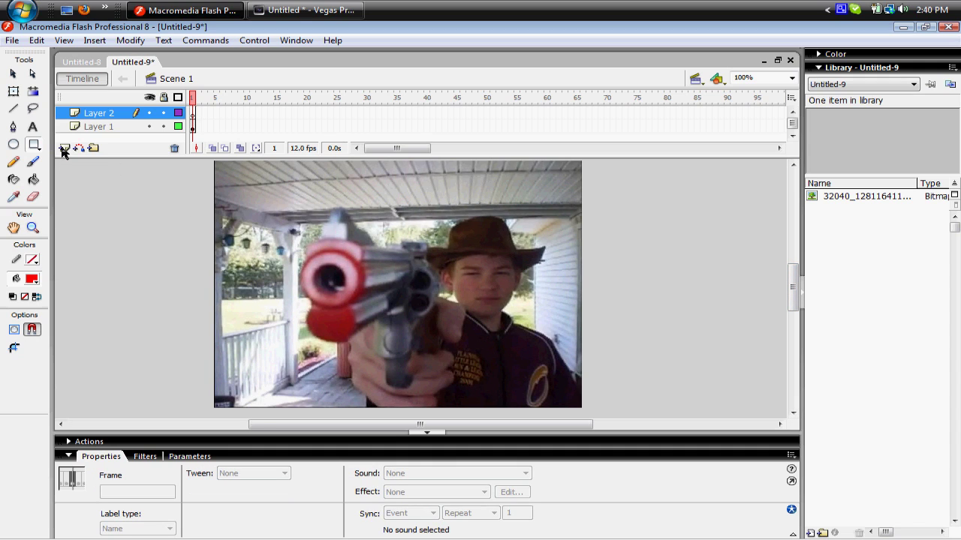
click(34, 145)
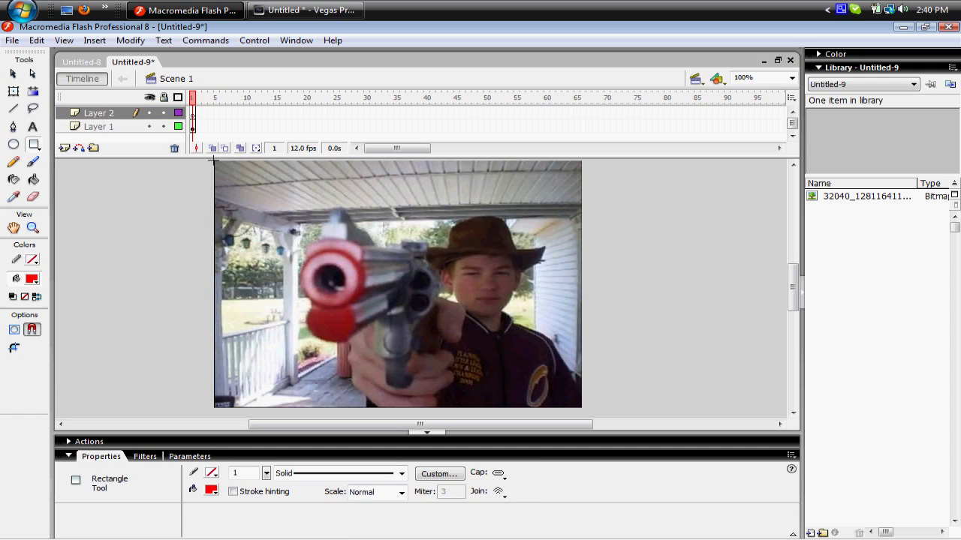
drag(213, 161, 581, 407)
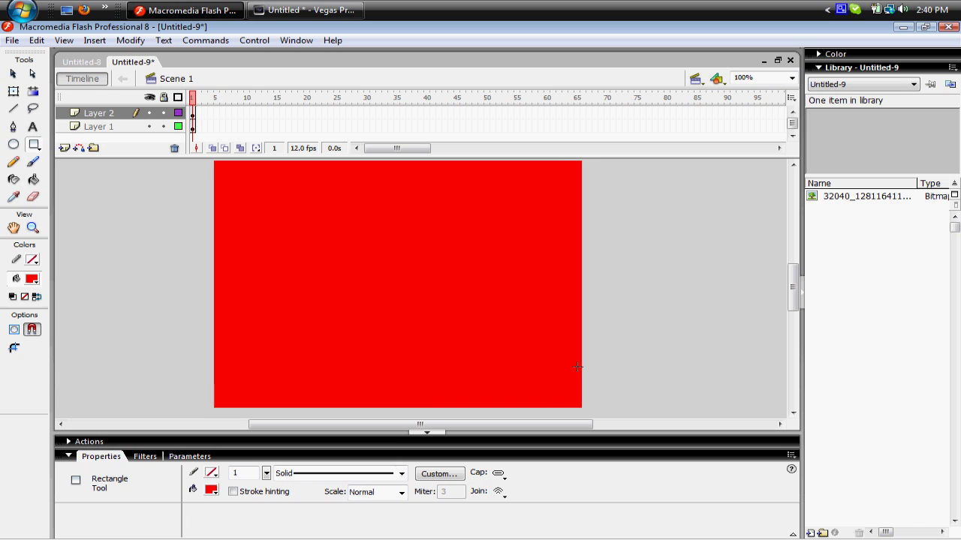
Step: Convert the red rectangle to a Button symbol, selecting the default name Symbol 1
right_click(462, 254)
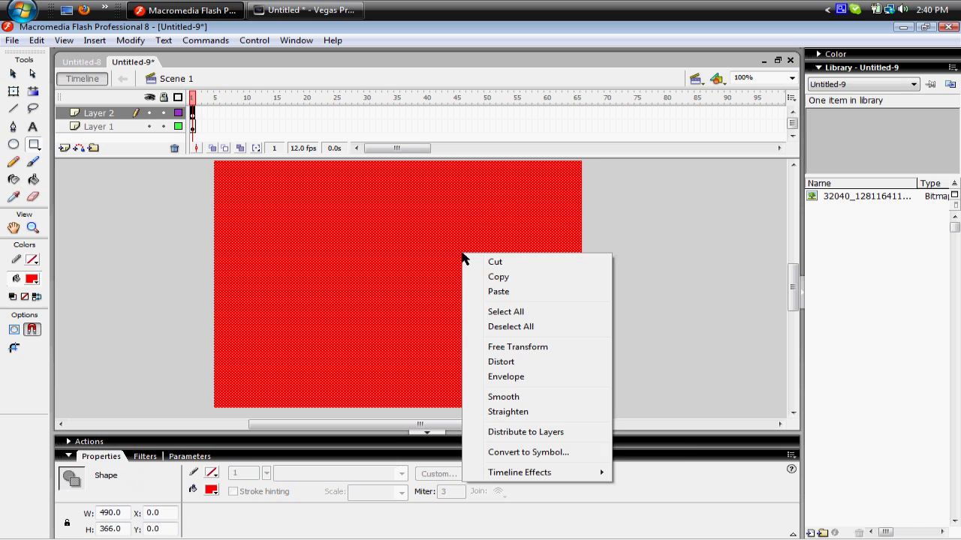
click(521, 452)
drag(448, 138, 377, 141)
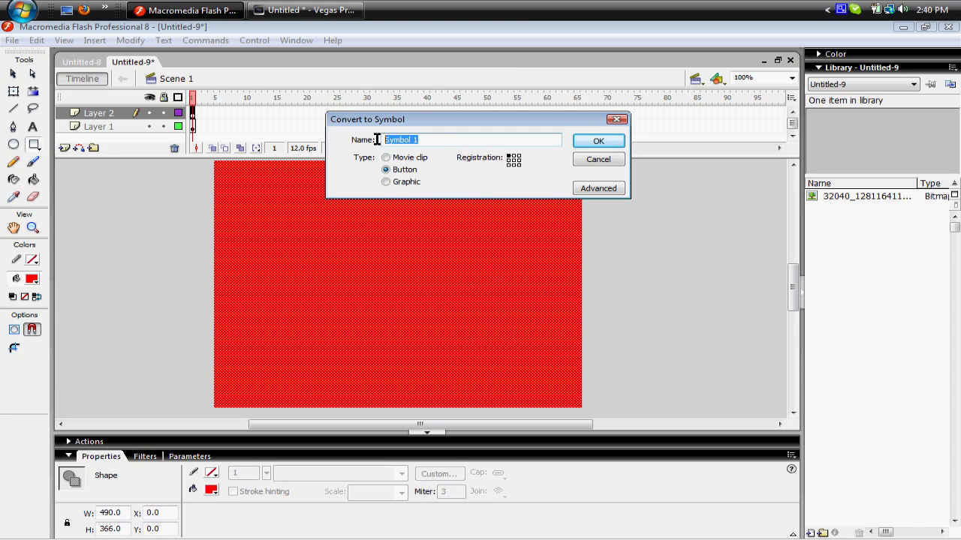
Step: Confirm the Button symbol, open Symbol 1 for editing and copy its Up frame
click(593, 142)
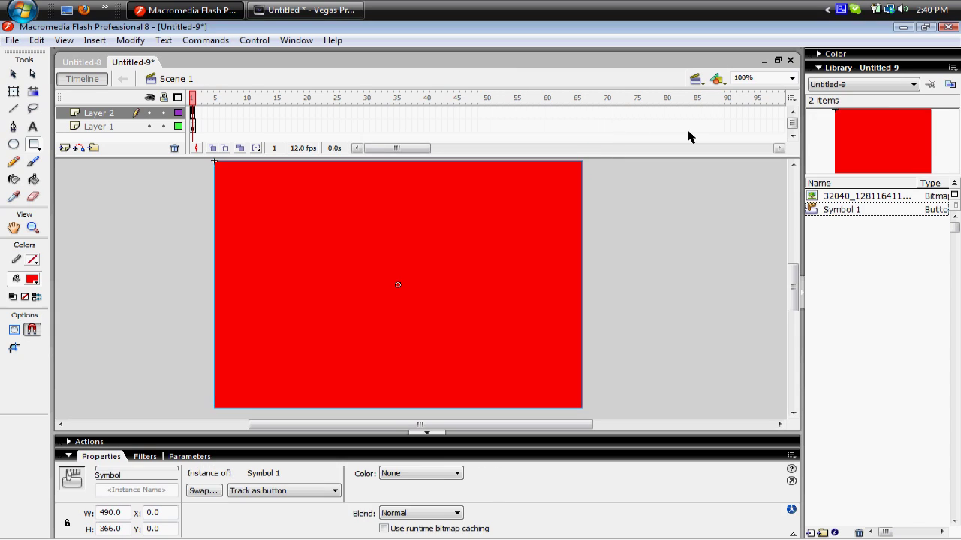
click(718, 79)
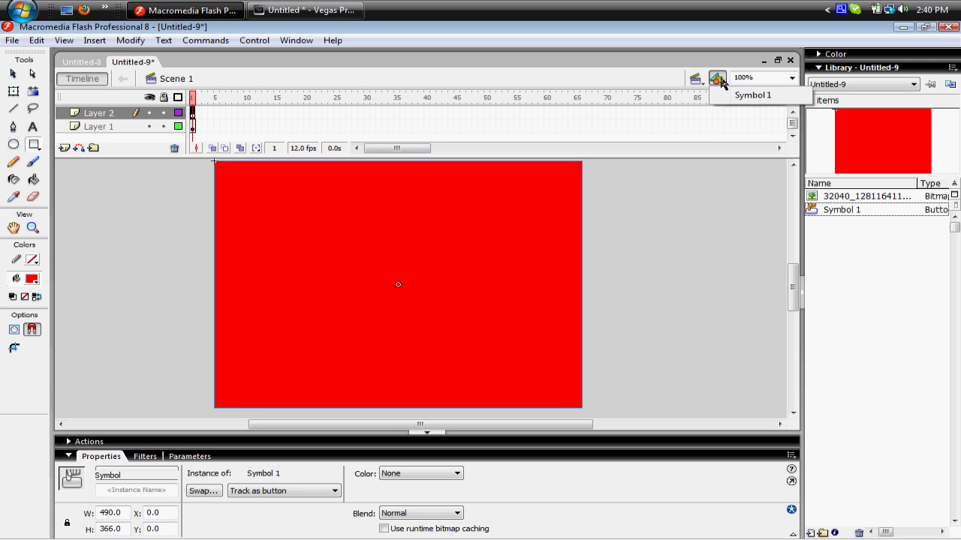
click(737, 96)
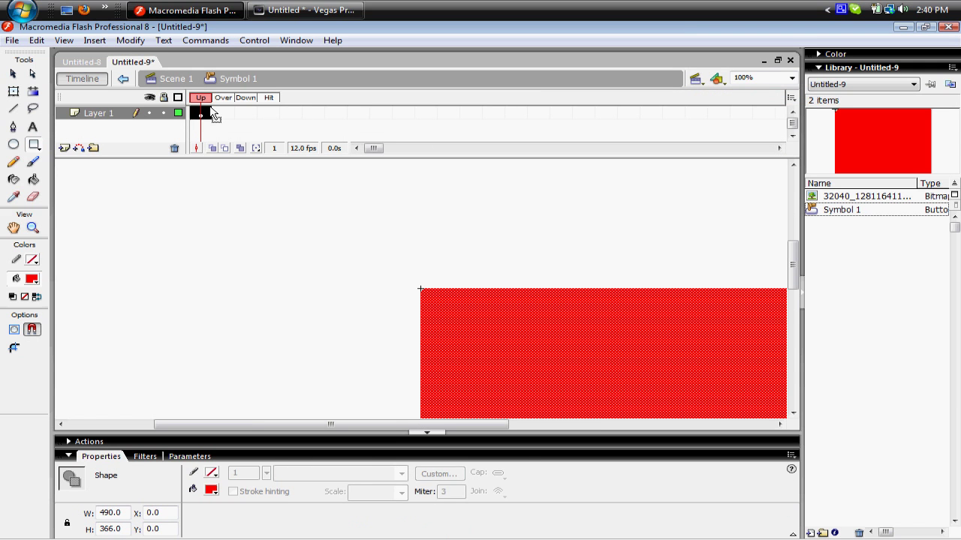
right_click(201, 114)
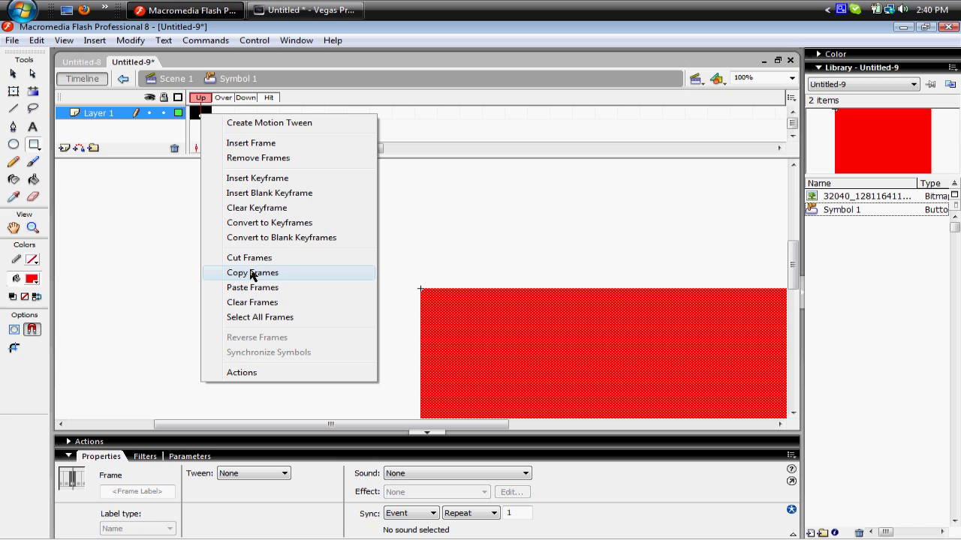
click(204, 112)
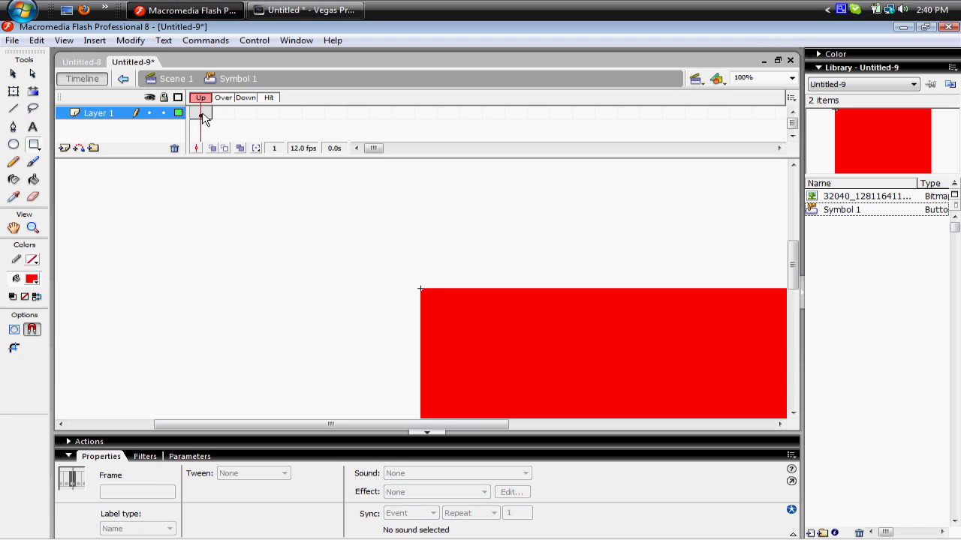
click(204, 117)
right_click(203, 116)
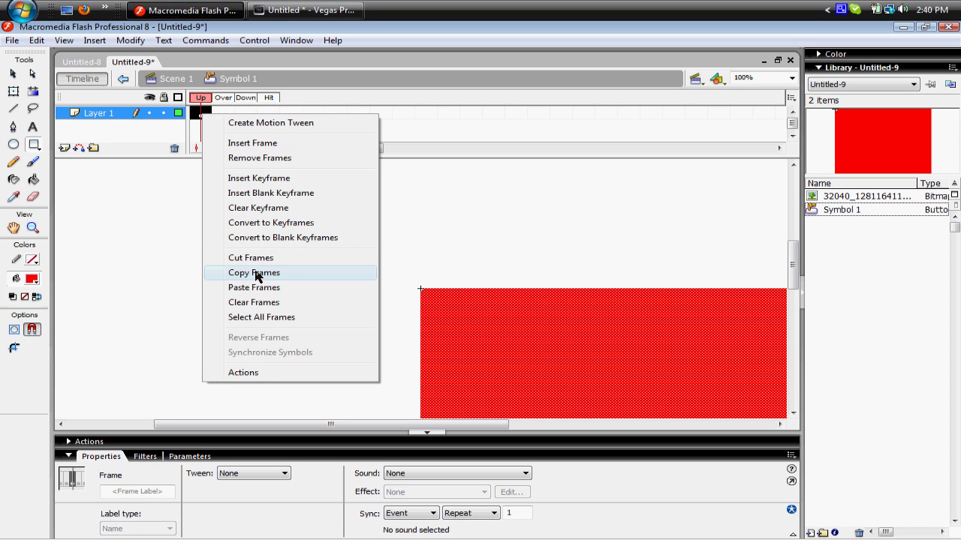
click(255, 274)
Step: Paste the rectangle frame into the Over, Down and Hit frames
right_click(225, 115)
click(306, 286)
right_click(245, 114)
click(294, 282)
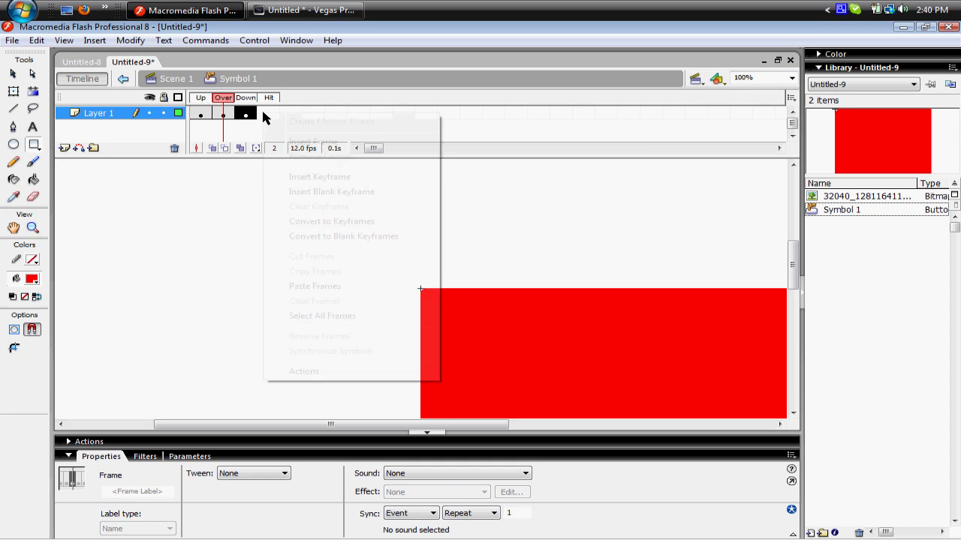
right_click(263, 117)
click(315, 286)
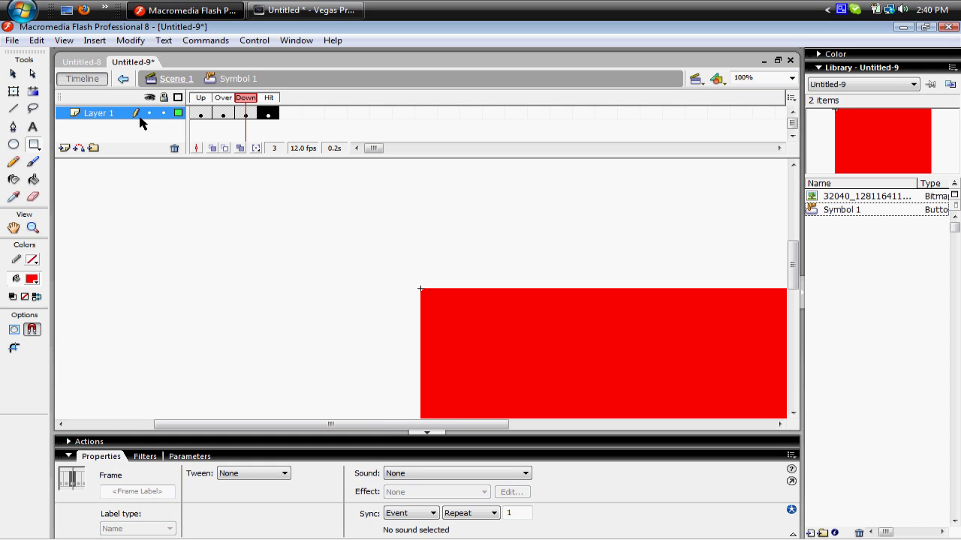
Step: Import Wanted Dead or Alive.mp3 from the Music folder
click(12, 40)
mouse_move(142, 244)
click(227, 246)
click(548, 358)
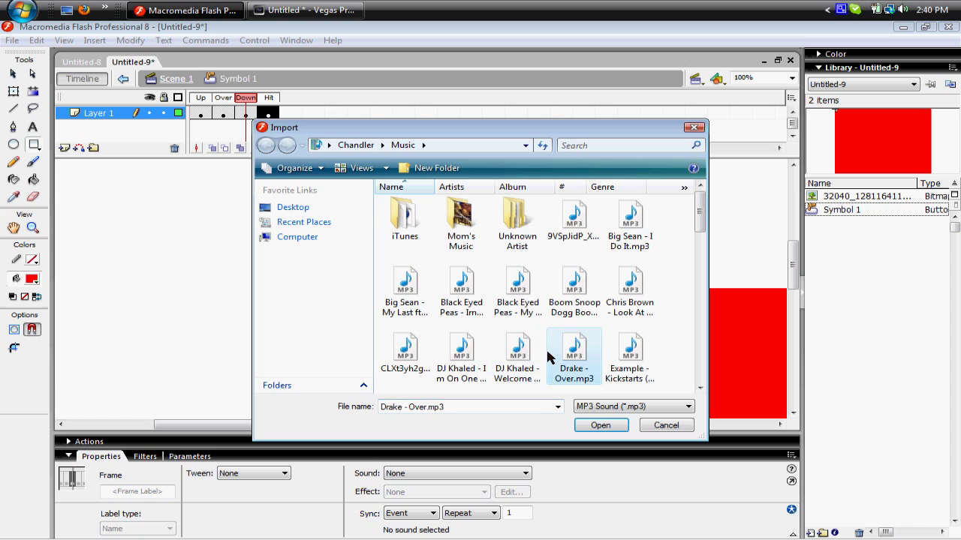
scroll(548, 358, down, 3)
click(590, 285)
click(603, 425)
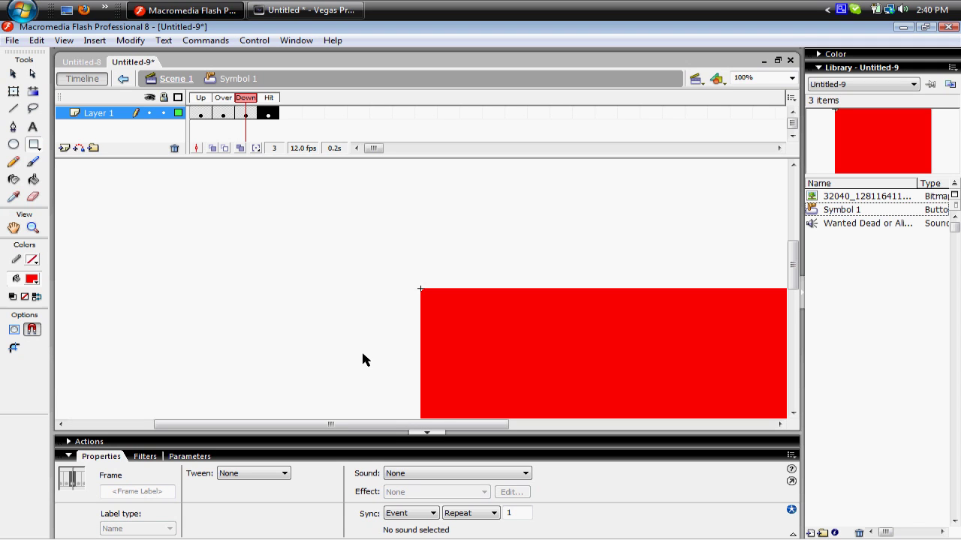
Step: Give the Over frame Wanted Dead or Alive.mp3 with Sync Start and Loop
click(225, 116)
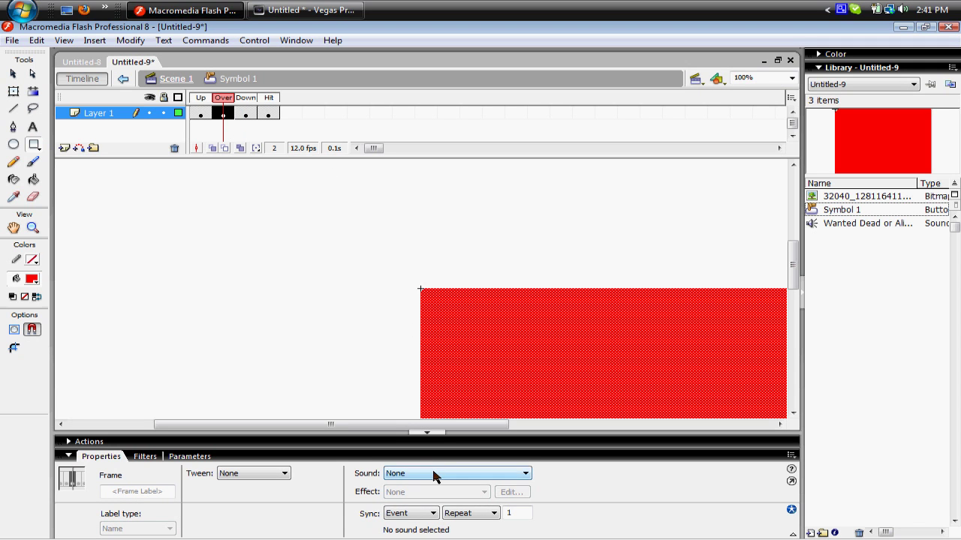
click(434, 473)
click(433, 496)
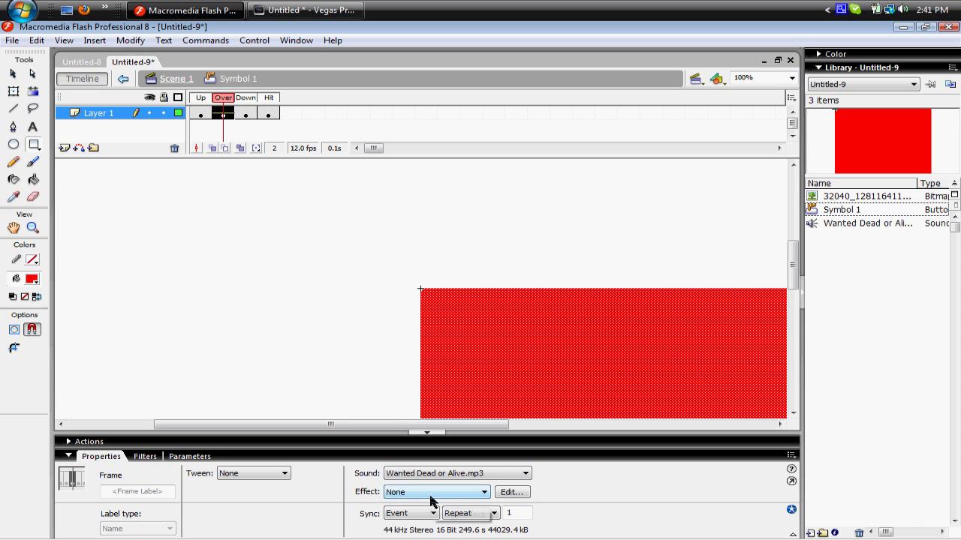
click(429, 514)
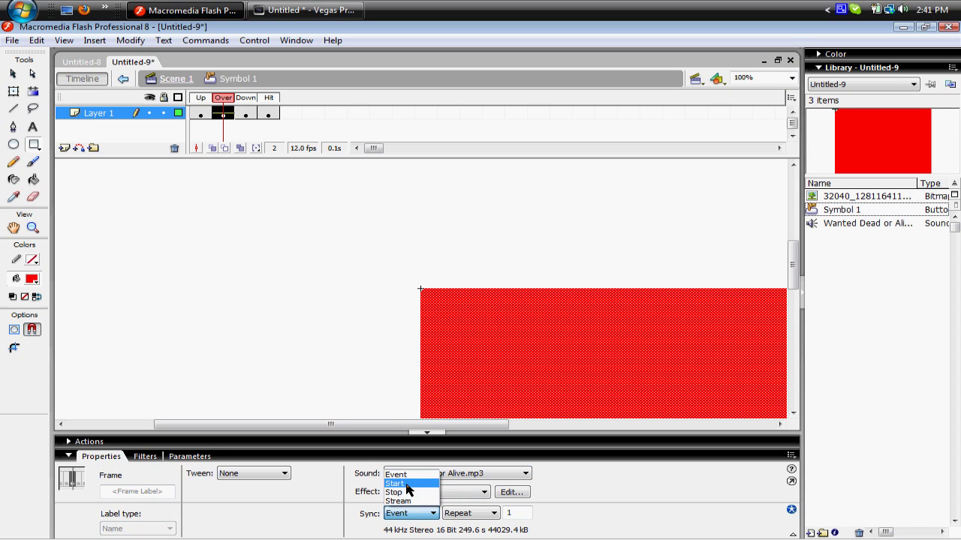
click(409, 489)
click(453, 513)
click(452, 525)
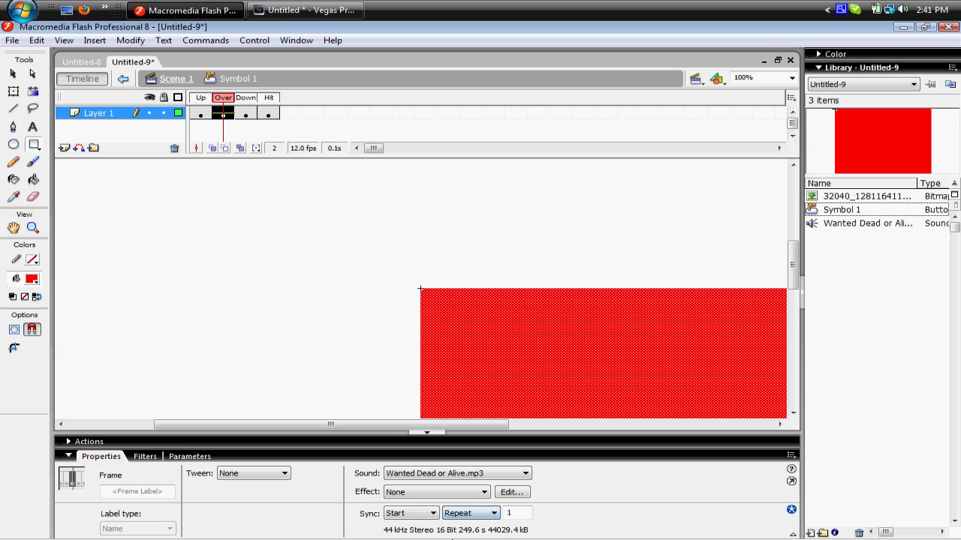
click(458, 513)
click(454, 534)
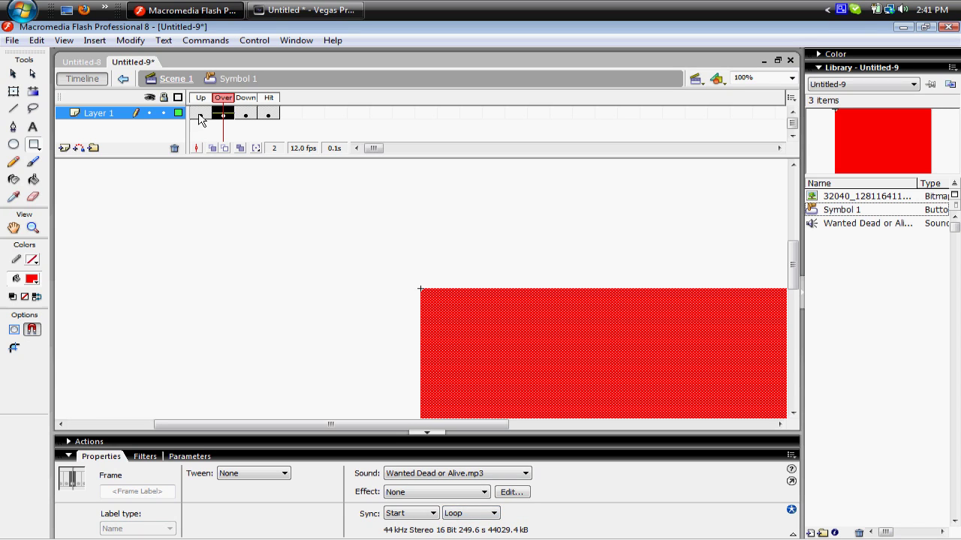
Step: Give the Up frame Wanted Dead or Alive.mp3 with Sync Stop and Loop
click(201, 114)
click(426, 474)
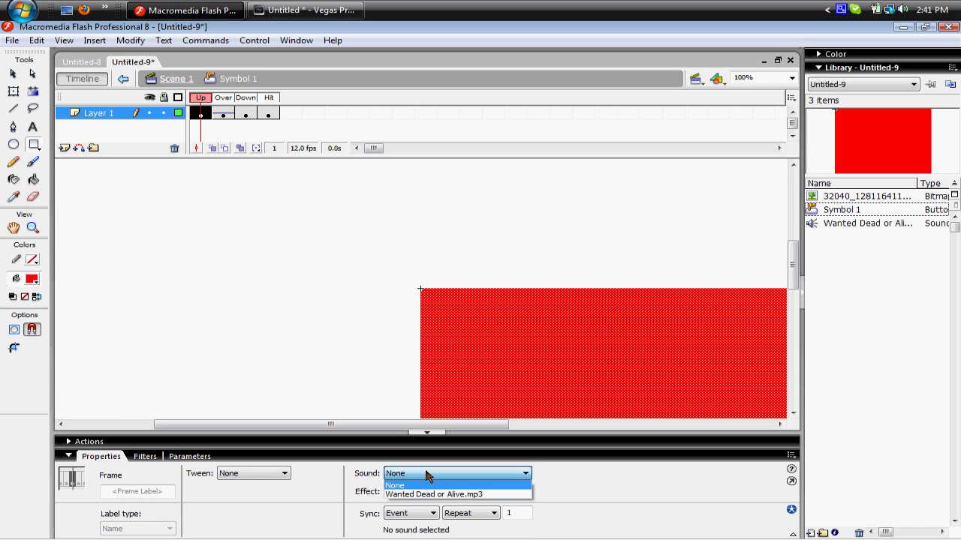
click(428, 494)
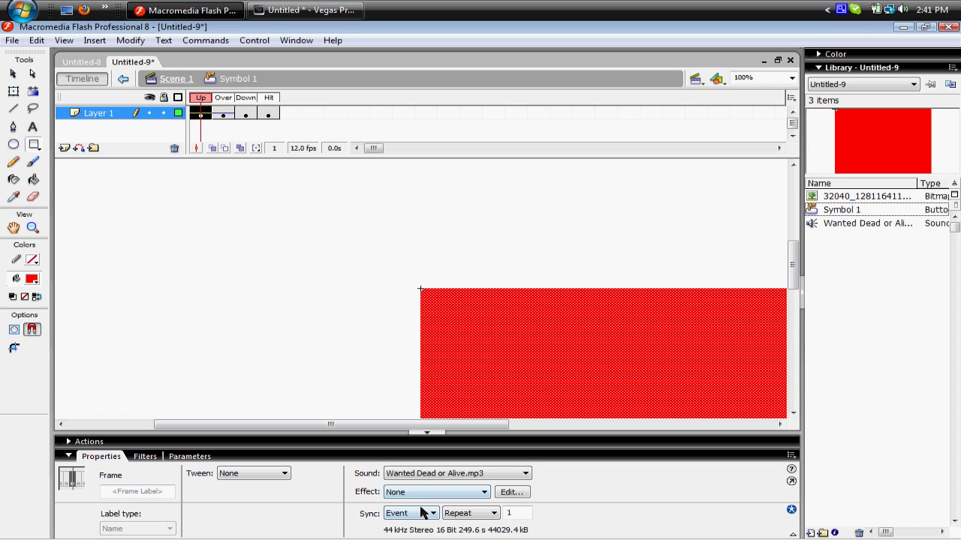
click(420, 515)
click(395, 492)
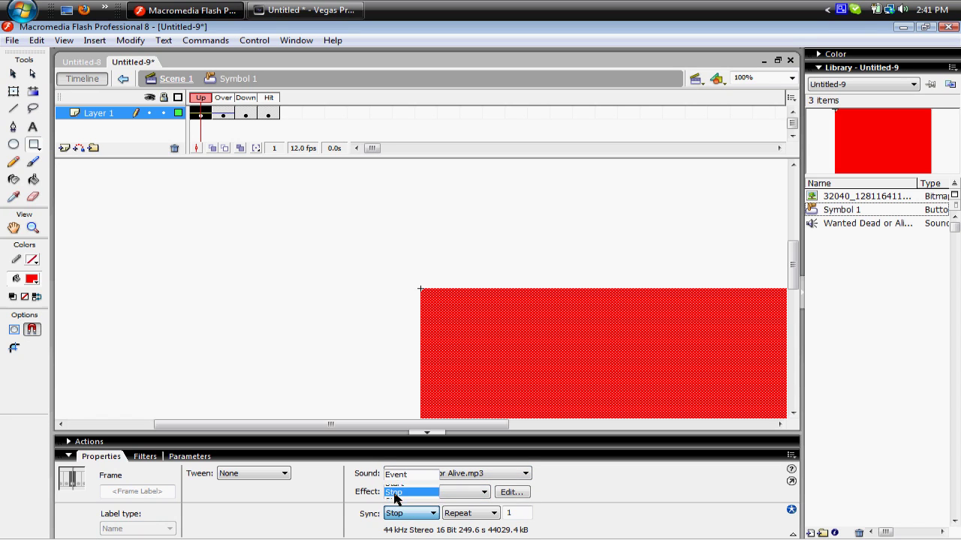
click(458, 514)
click(461, 534)
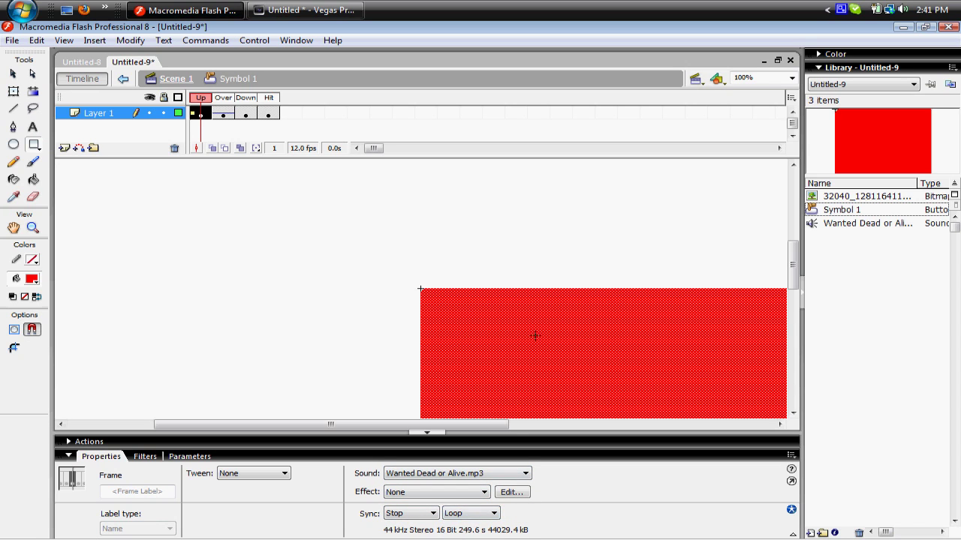
click(694, 80)
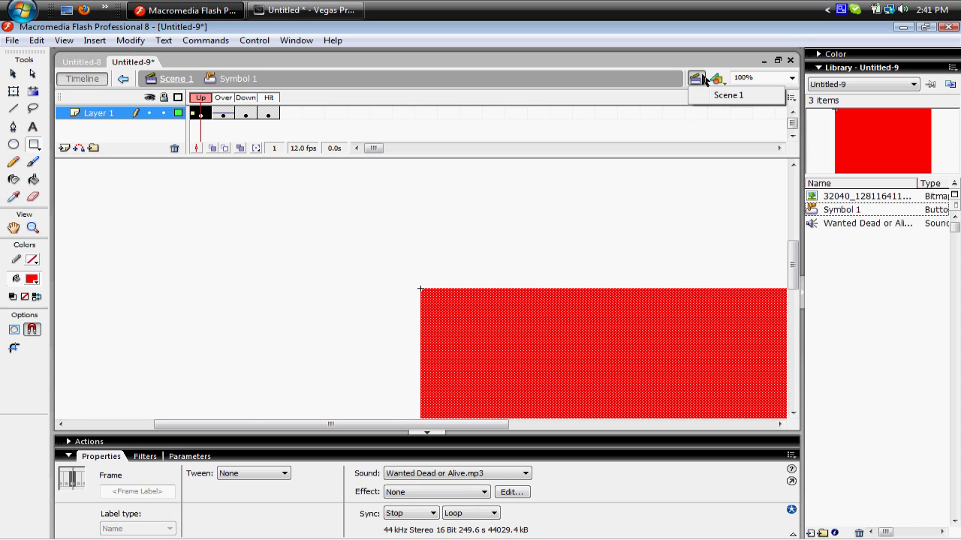
Step: On Scene 1, set the Symbol 1 button instance's Color to Alpha at 0%
click(727, 96)
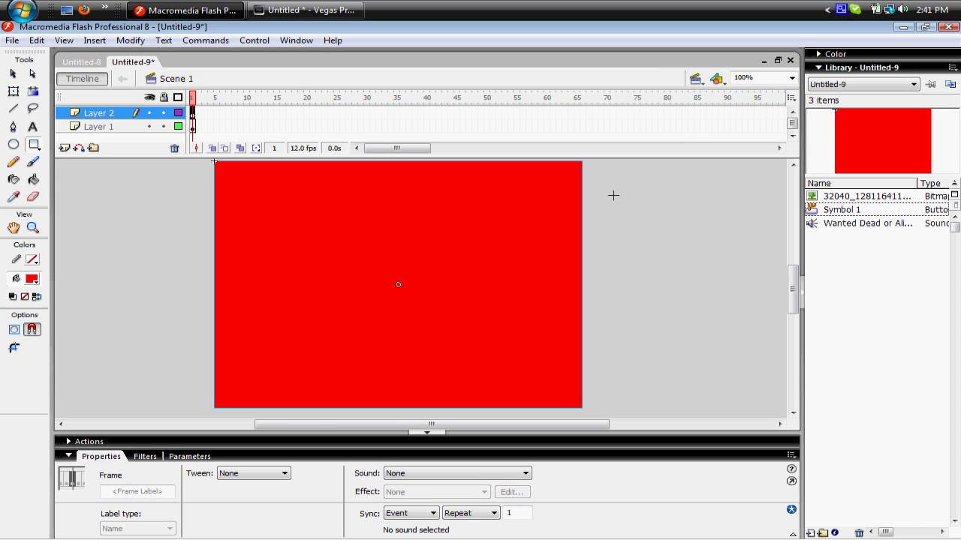
click(431, 293)
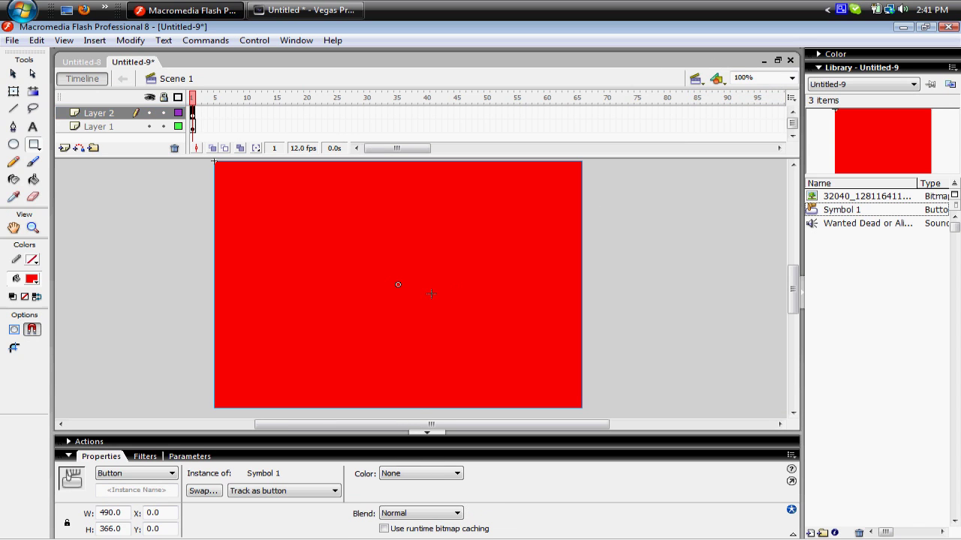
click(383, 473)
click(399, 512)
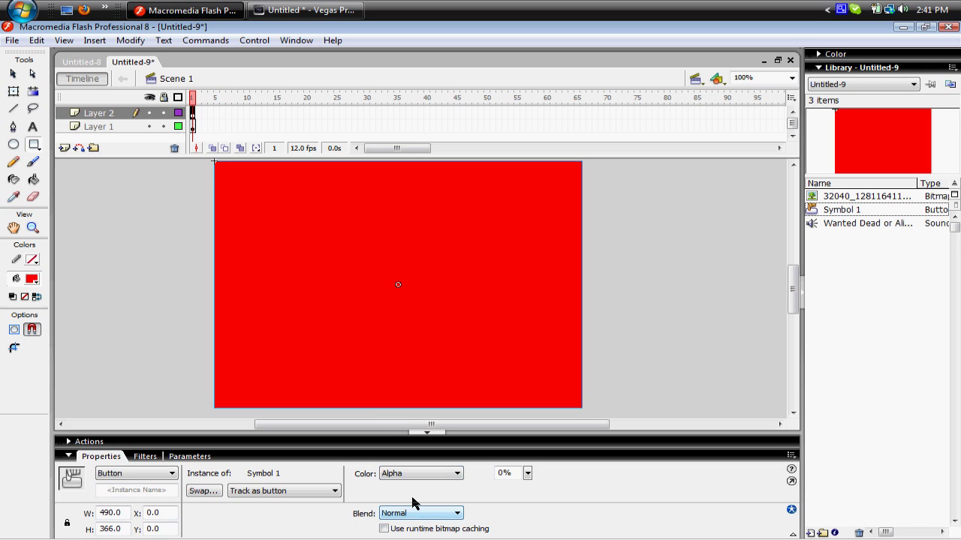
click(527, 473)
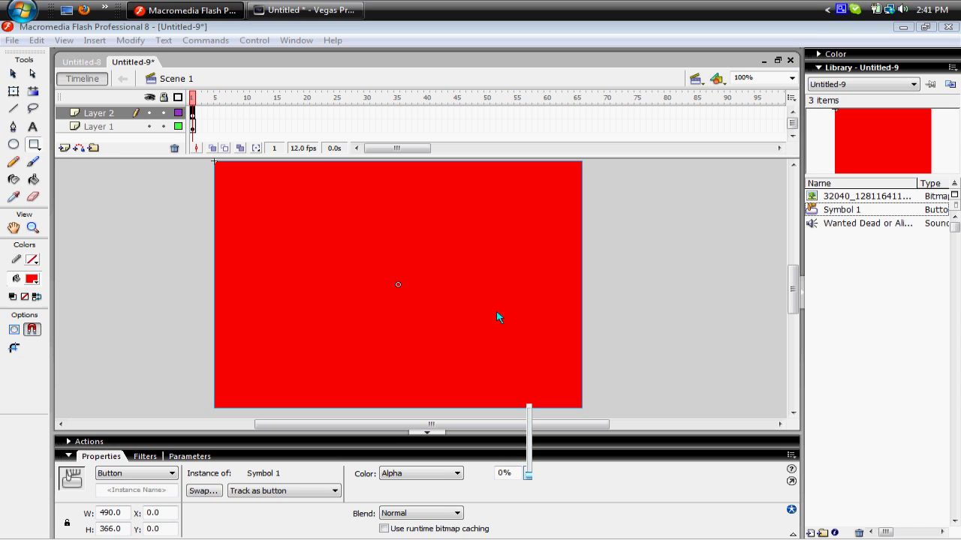
mouse_move(529, 471)
mouse_down()
mouse_move(534, 426)
mouse_move(527, 475)
mouse_up()
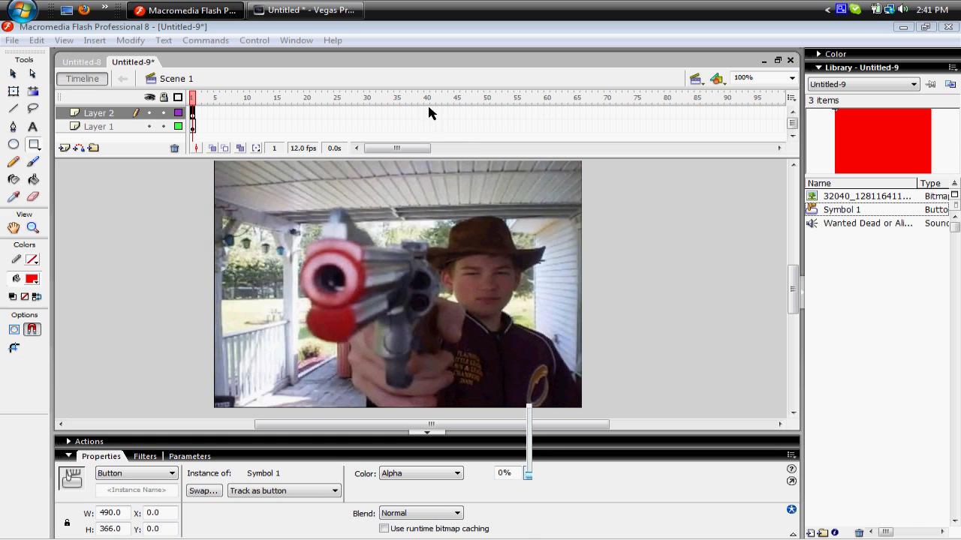
click(256, 41)
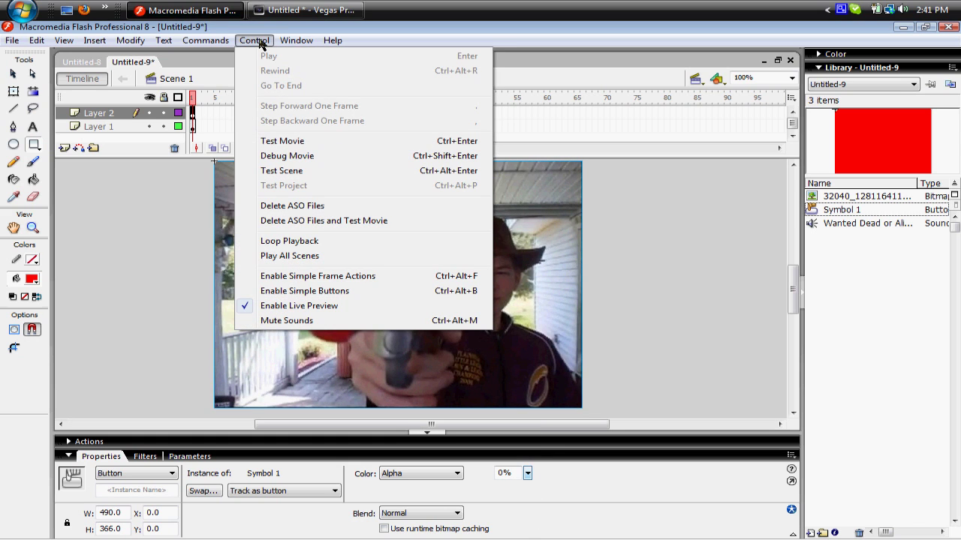
click(282, 141)
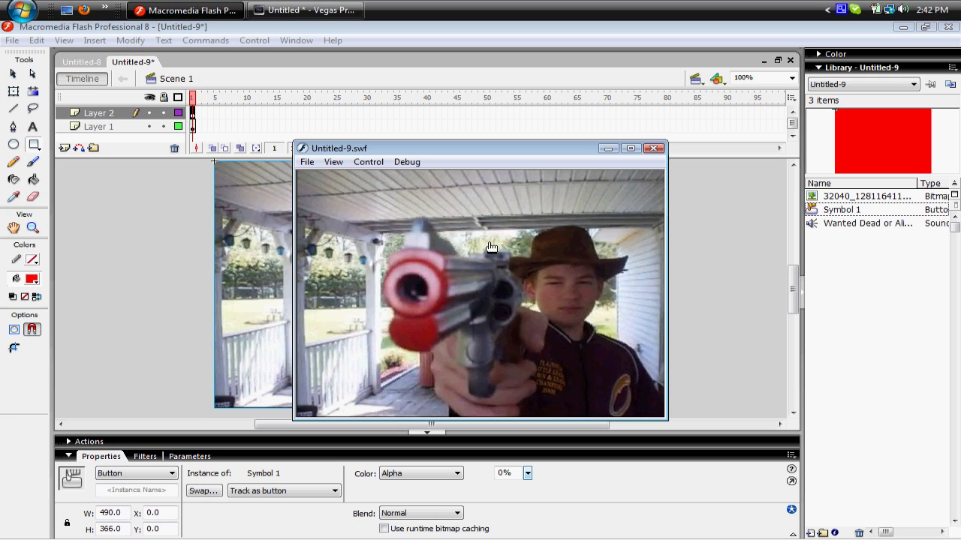
click(655, 148)
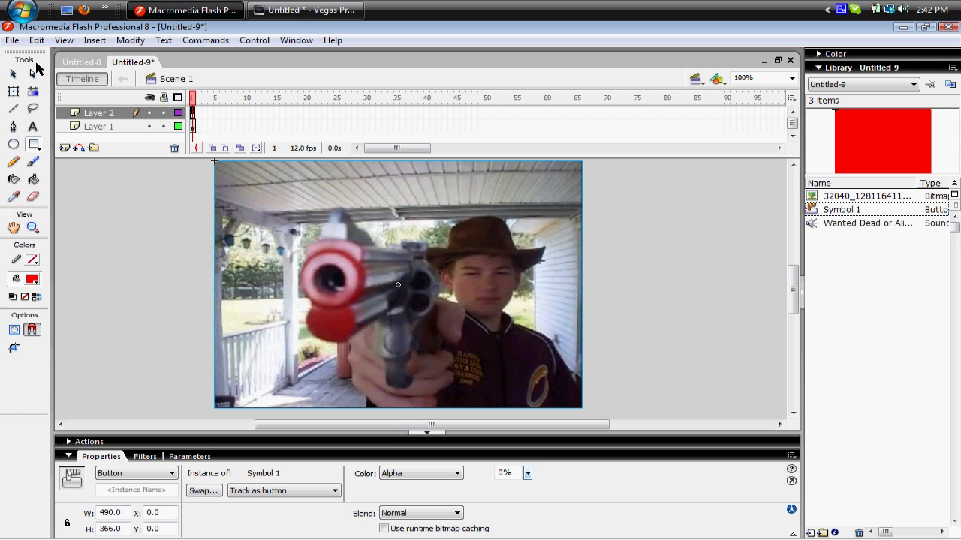
Step: Export the movie as flash8tut.swf to Videos, replacing the old file, with Flash Player 8 settings
click(12, 40)
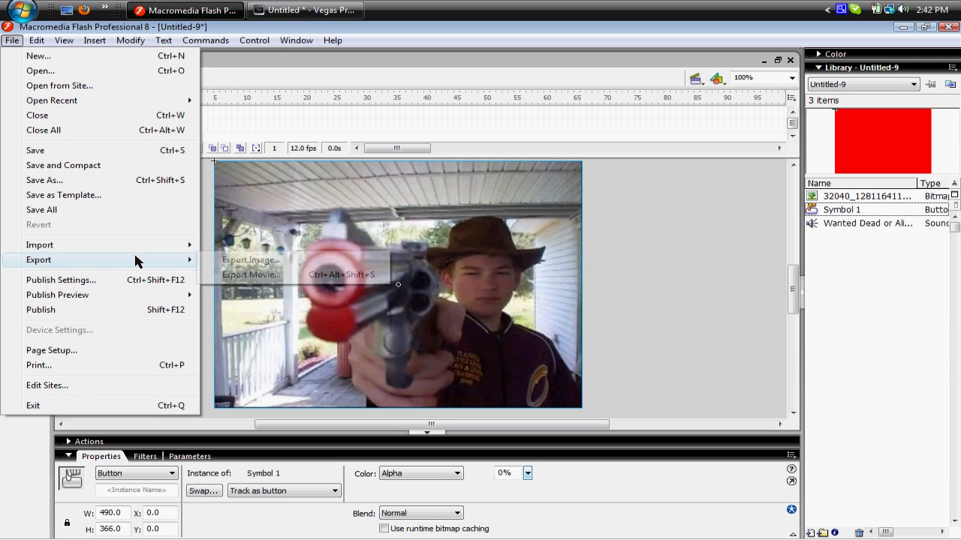
click(226, 275)
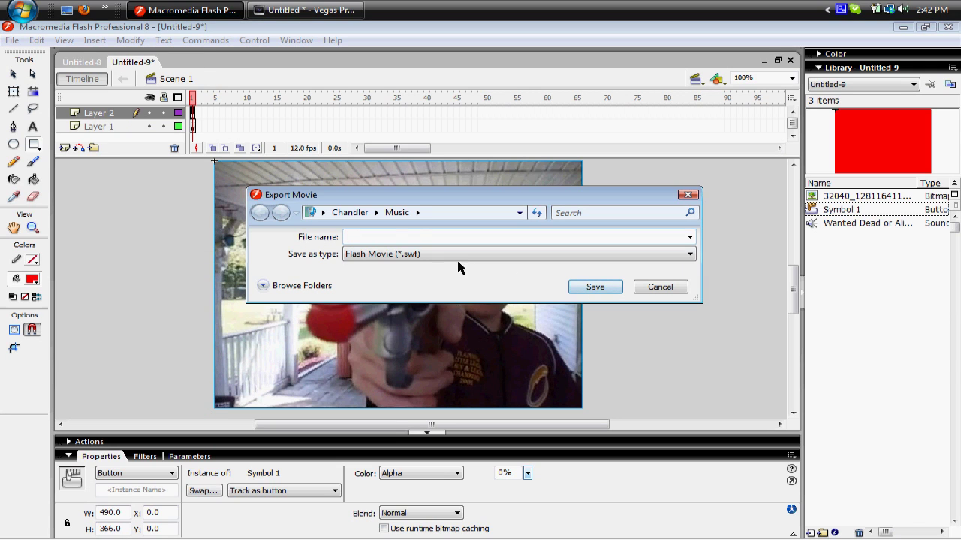
click(377, 214)
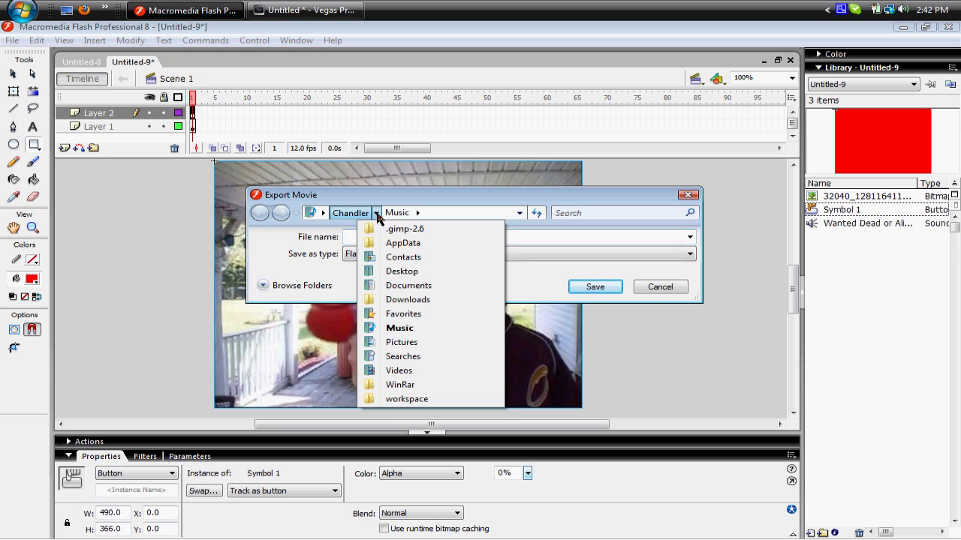
click(411, 370)
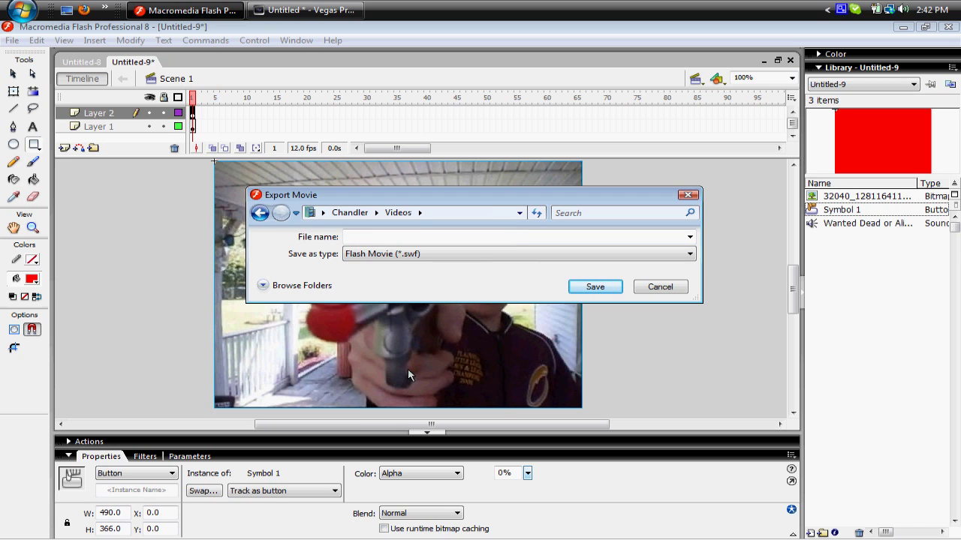
click(420, 237)
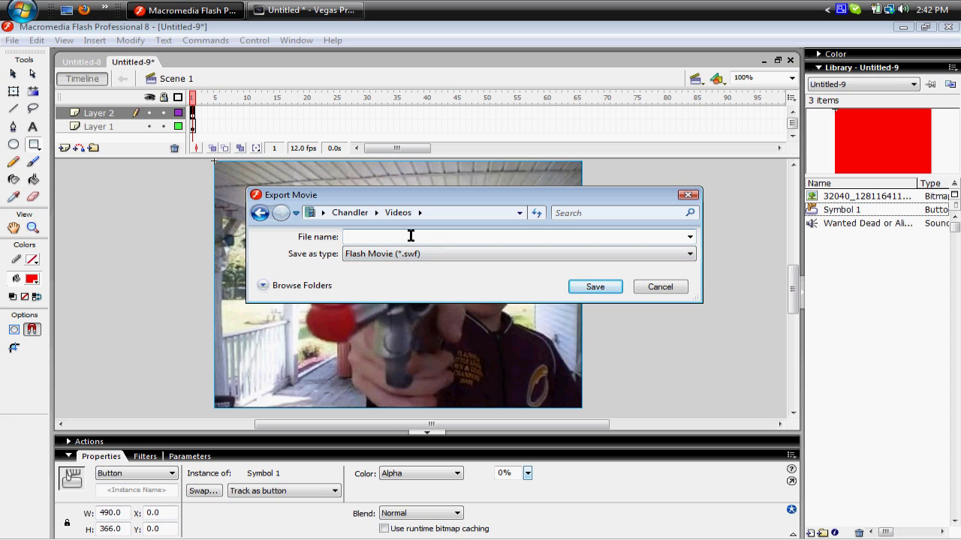
text(flash8t)
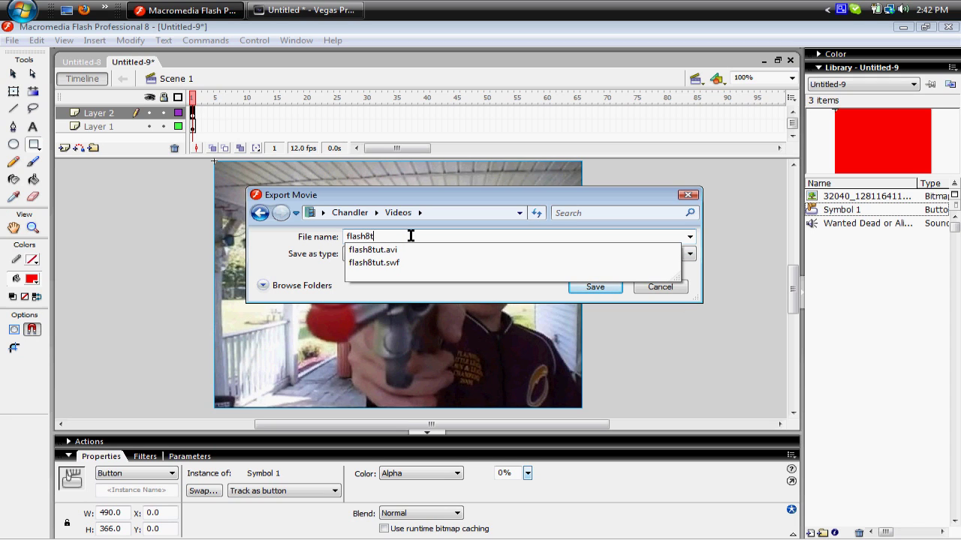
text(ut)
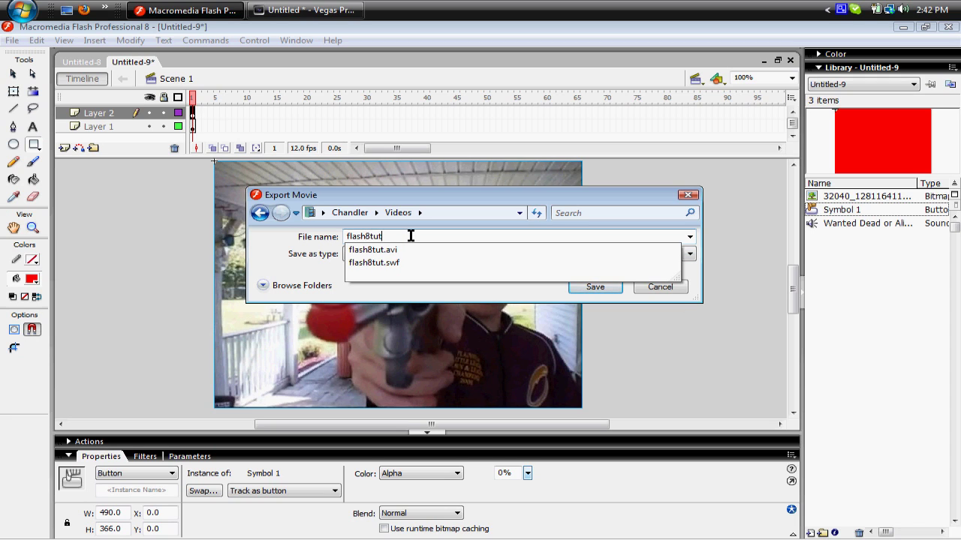
click(386, 293)
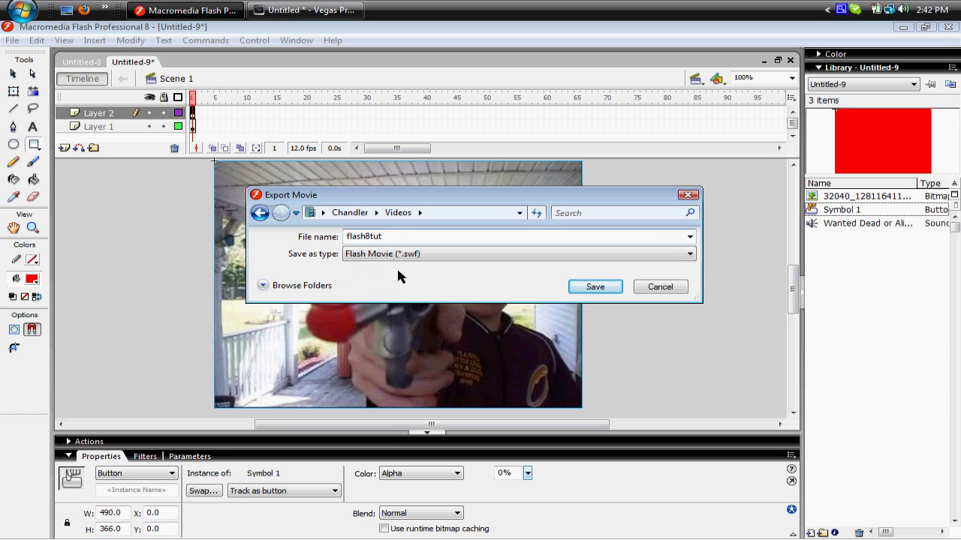
click(594, 286)
click(529, 293)
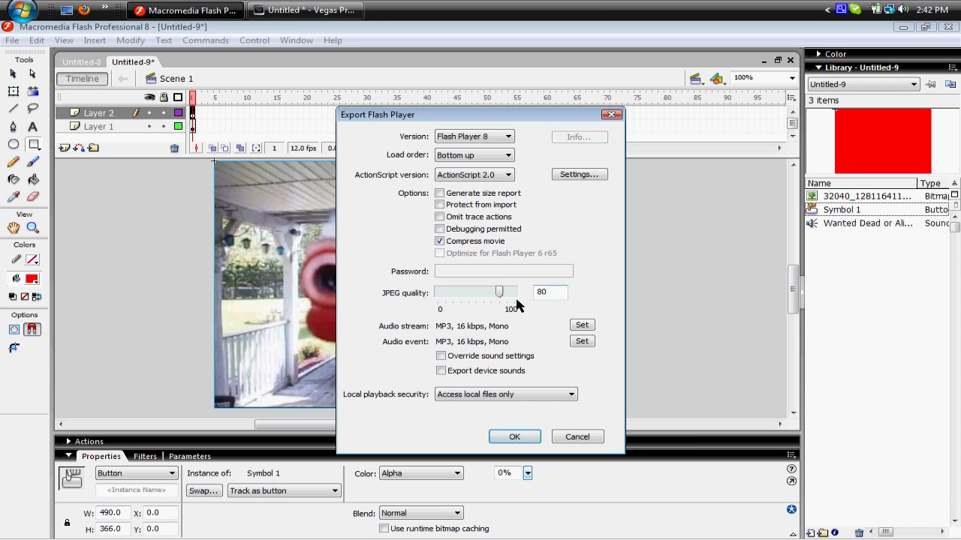
click(514, 437)
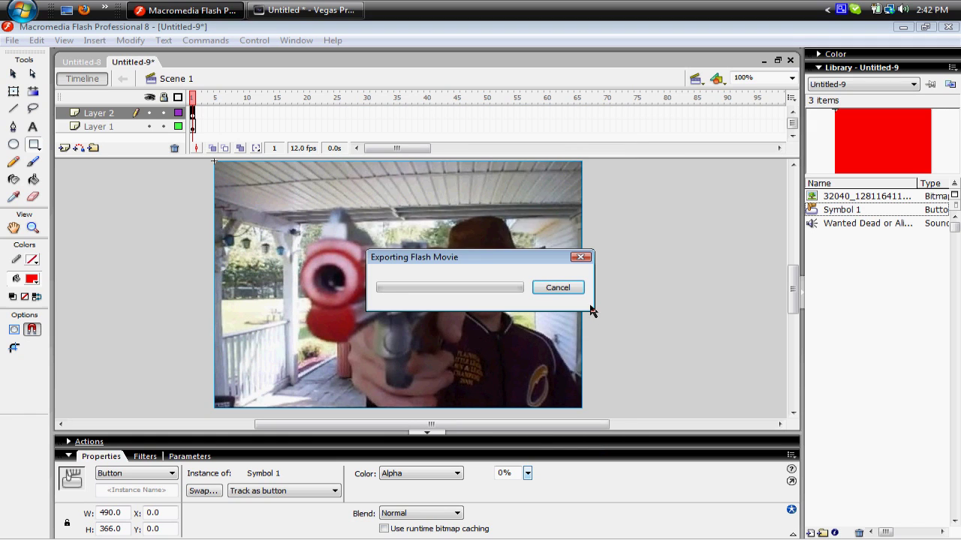